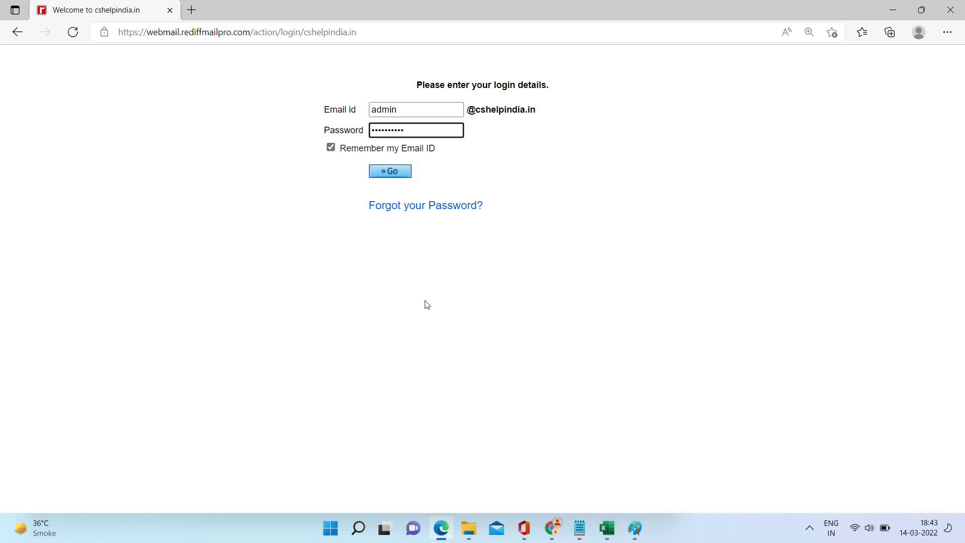
Log in to the webmail and open the Admin panel from the avatar's account menu
{"action": "left_click", "coordinate": [407, 172]}
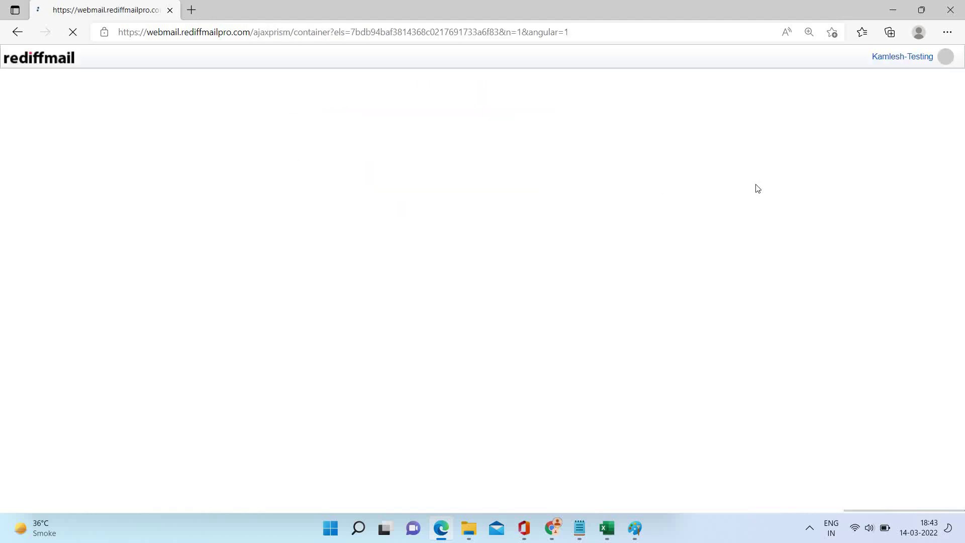
{"action": "left_click", "coordinate": [943, 60]}
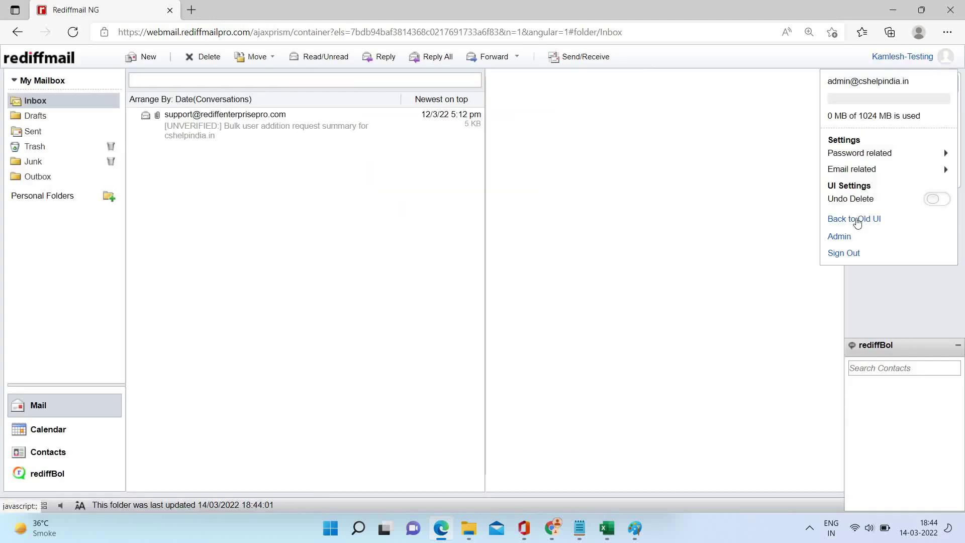
{"action": "left_click", "coordinate": [841, 236]}
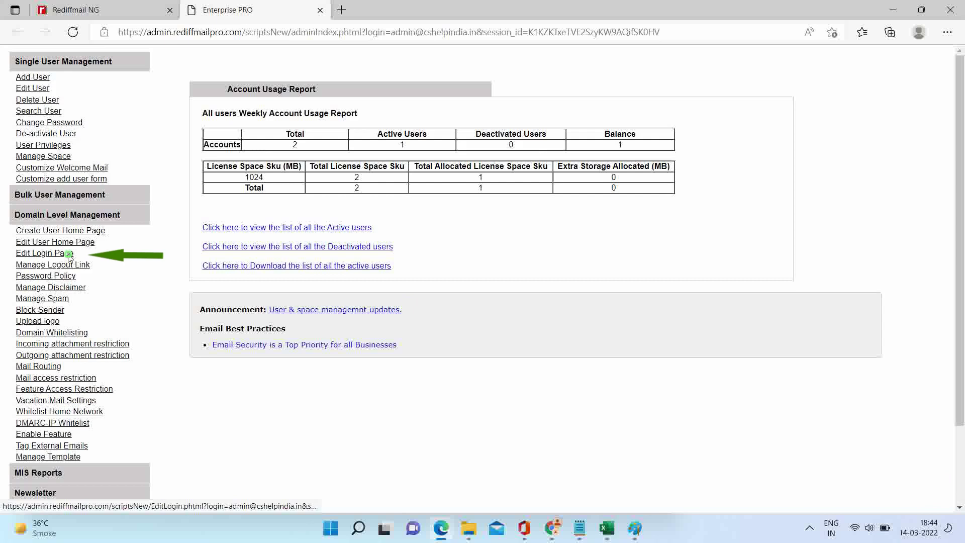
In Edit Login Page > Structure, review the Header, Footer and side bars, then edit the Header
{"action": "left_click", "coordinate": [45, 253]}
{"action": "left_click", "coordinate": [323, 82]}
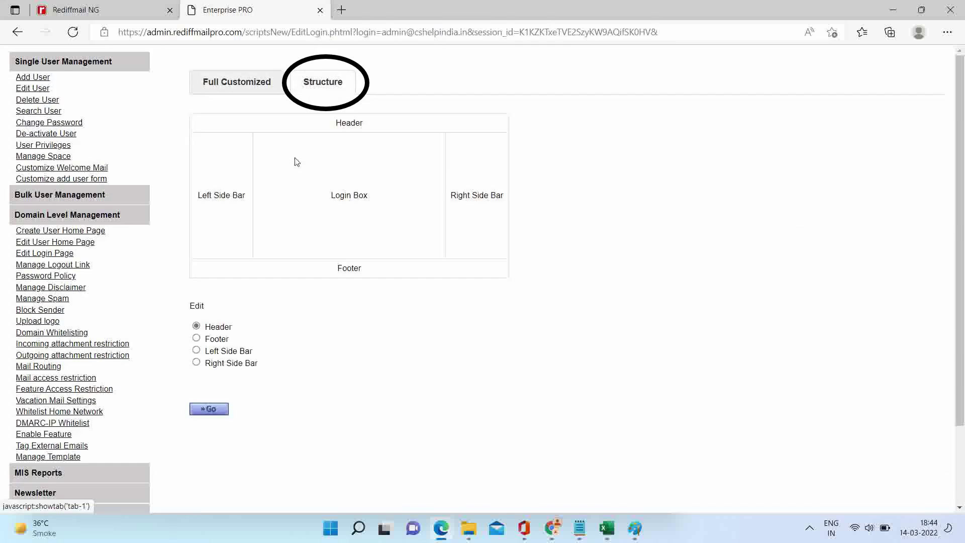
{"action": "double_click", "coordinate": [349, 122]}
{"action": "double_click", "coordinate": [348, 267]}
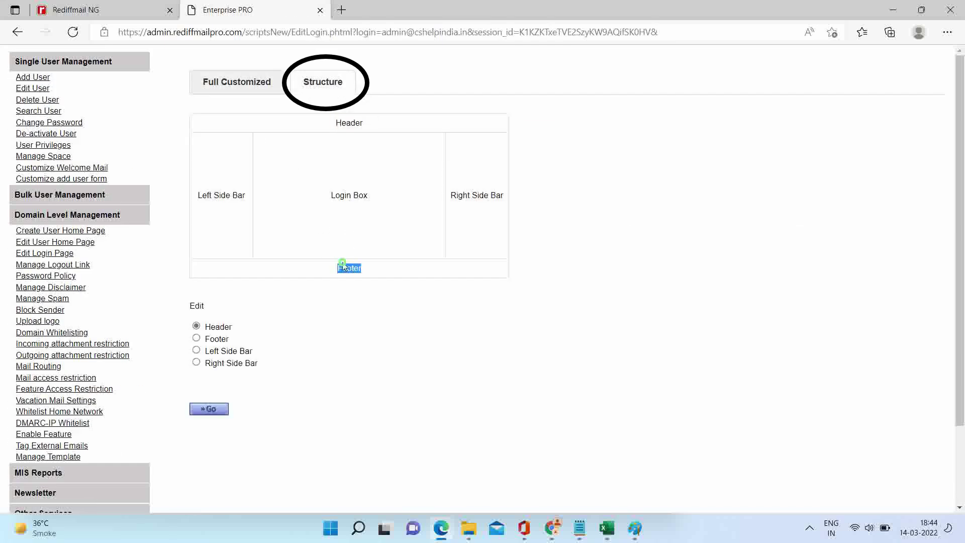
{"action": "double_click", "coordinate": [226, 195]}
{"action": "double_click", "coordinate": [476, 195]}
{"action": "scroll", "coordinate": [481, 209], "scroll_direction": "down", "scroll_amount": 3}
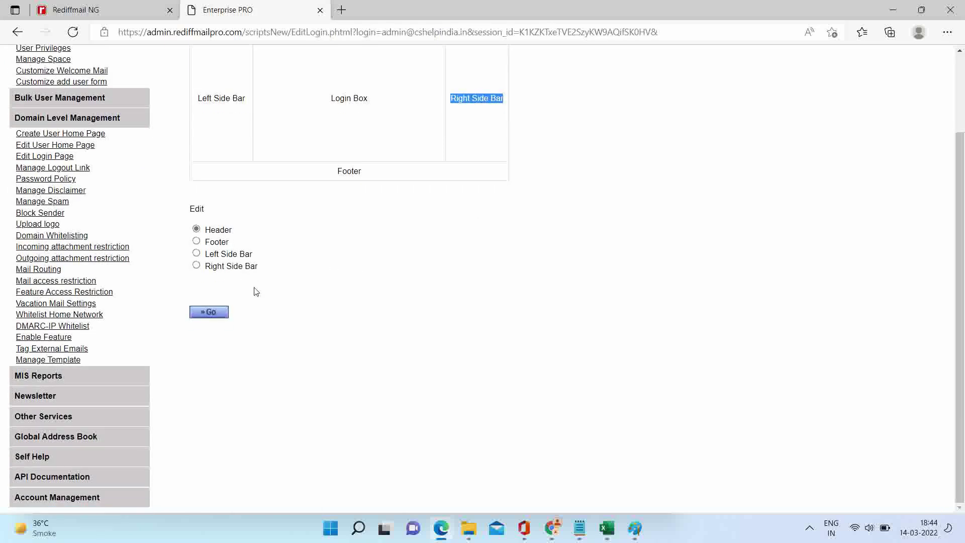
{"action": "left_click", "coordinate": [208, 312]}
Insert the uploaded logo-reidff.jpg image into the login page header and submit it
{"action": "left_click", "coordinate": [463, 173]}
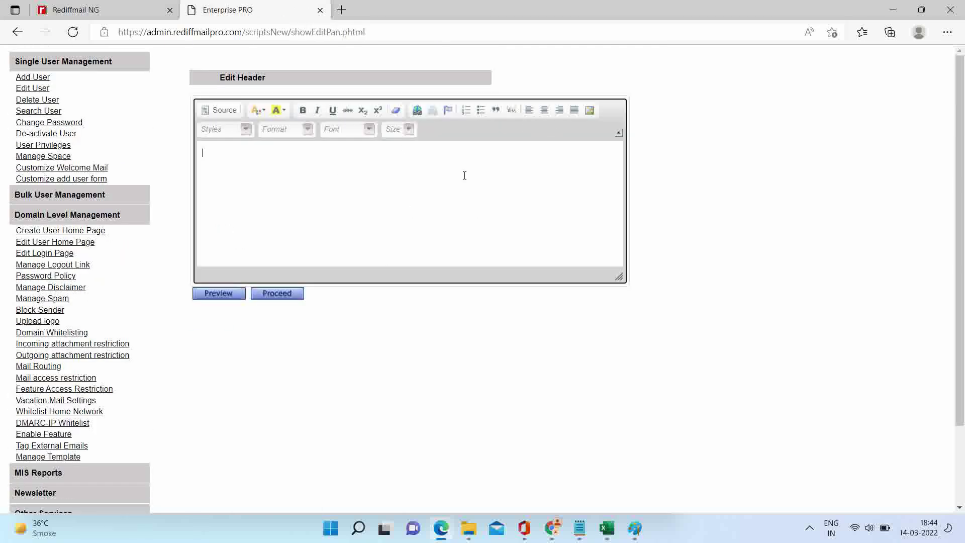
{"action": "left_click", "coordinate": [591, 111]}
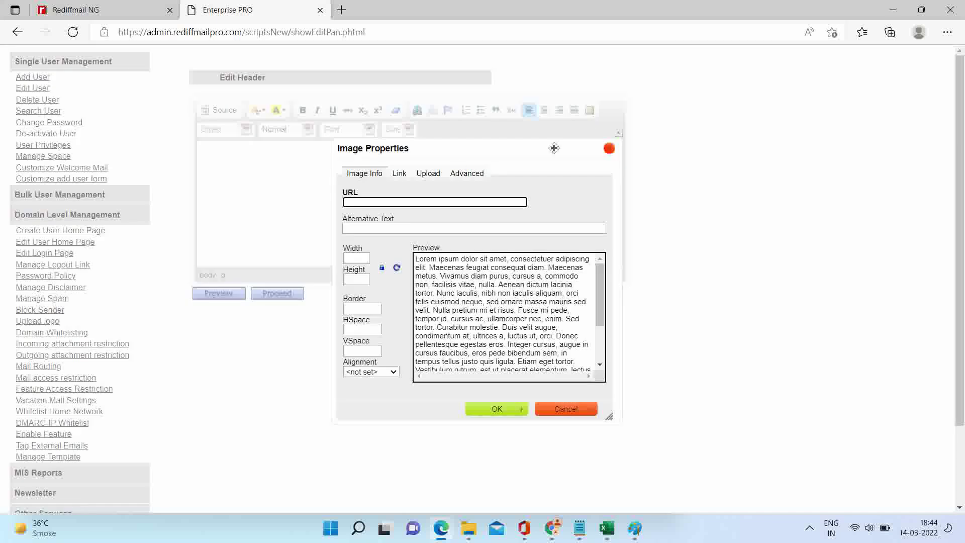
{"action": "left_click", "coordinate": [428, 173]}
{"action": "left_click", "coordinate": [371, 203]}
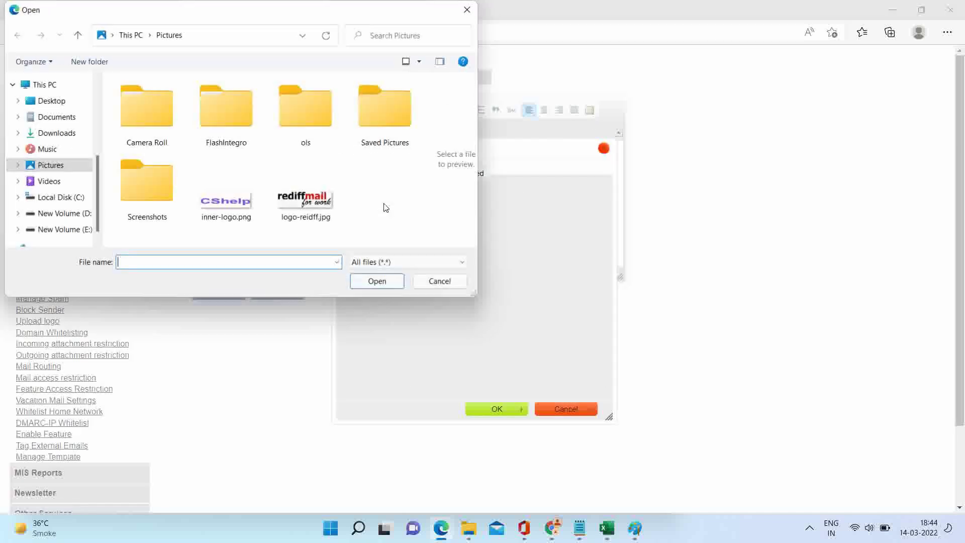
{"action": "double_click", "coordinate": [310, 206]}
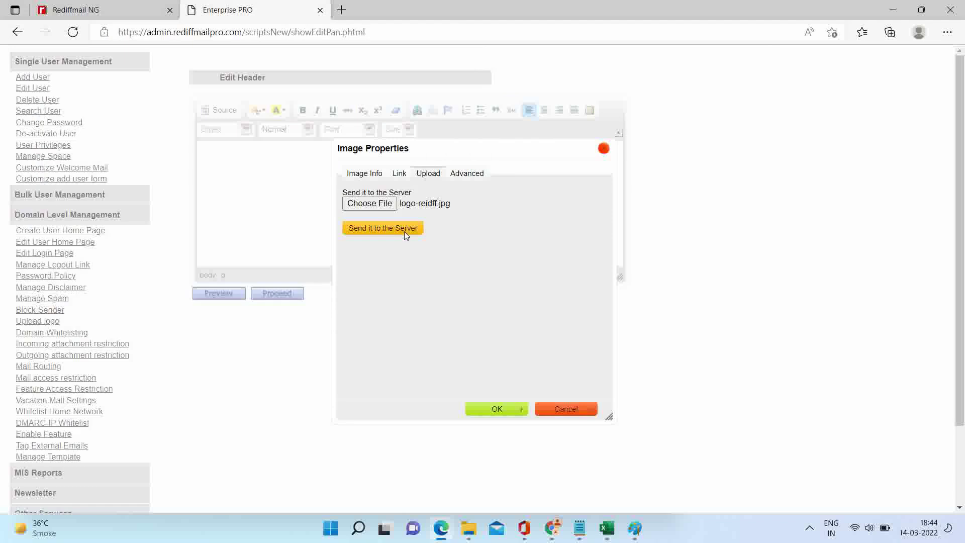
{"action": "left_click", "coordinate": [382, 228]}
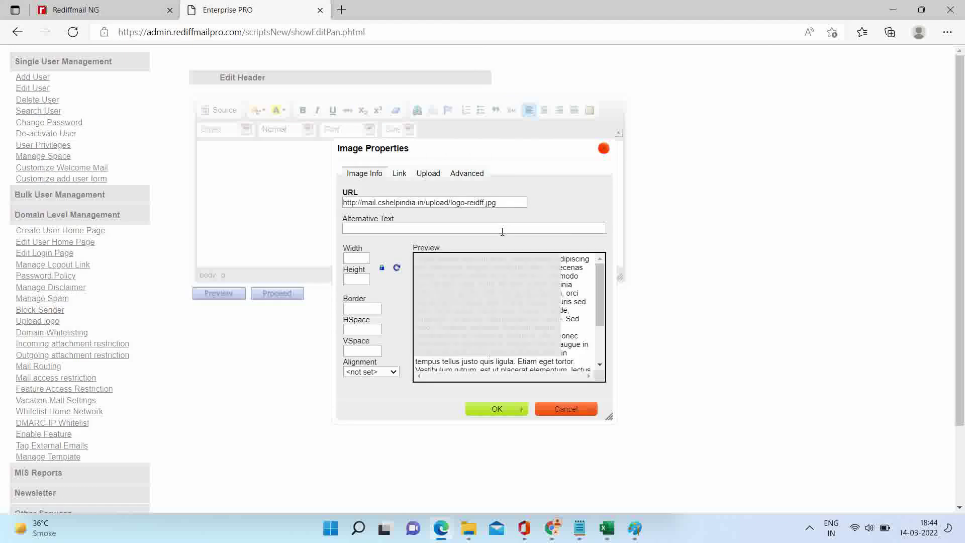
{"action": "left_click", "coordinate": [497, 409]}
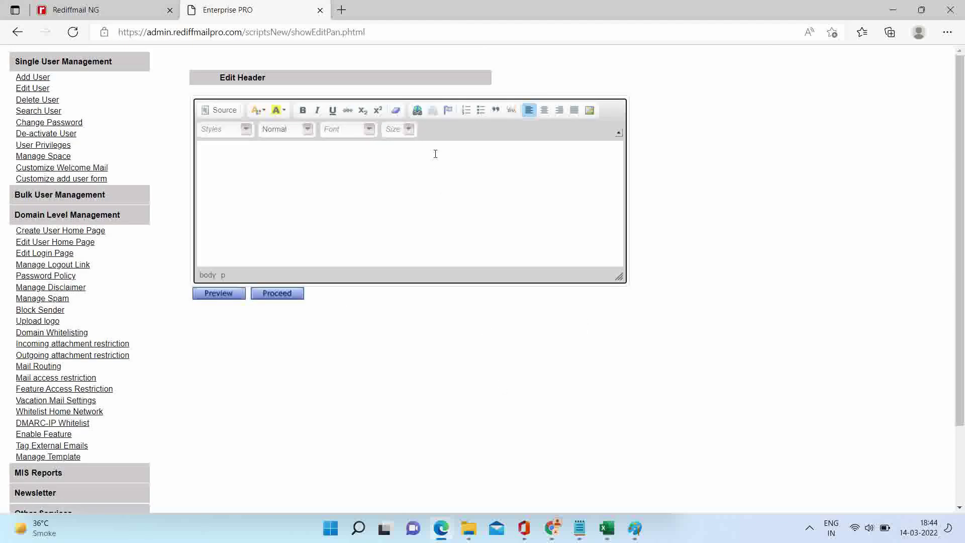
{"action": "left_click", "coordinate": [276, 293]}
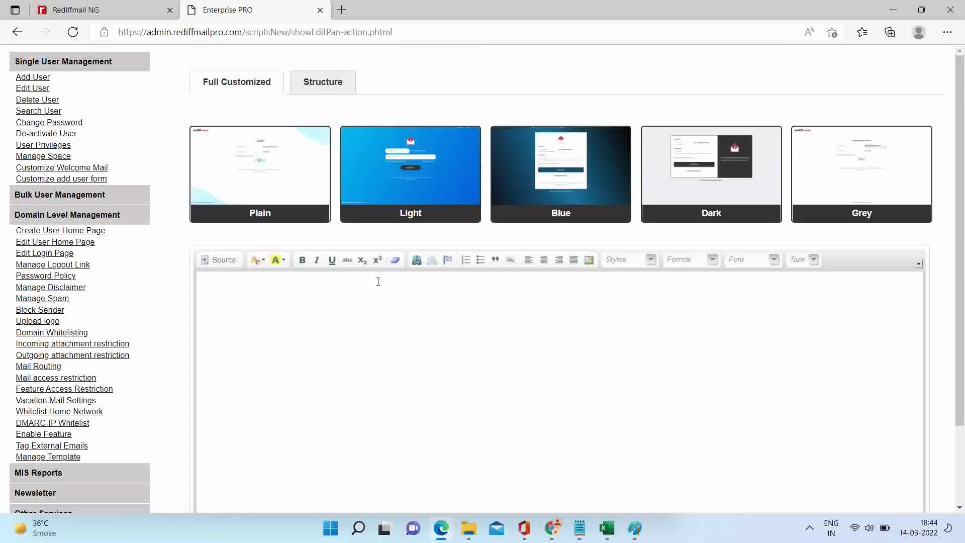
{"action": "scroll", "coordinate": [388, 327], "scroll_direction": "down", "scroll_amount": 2}
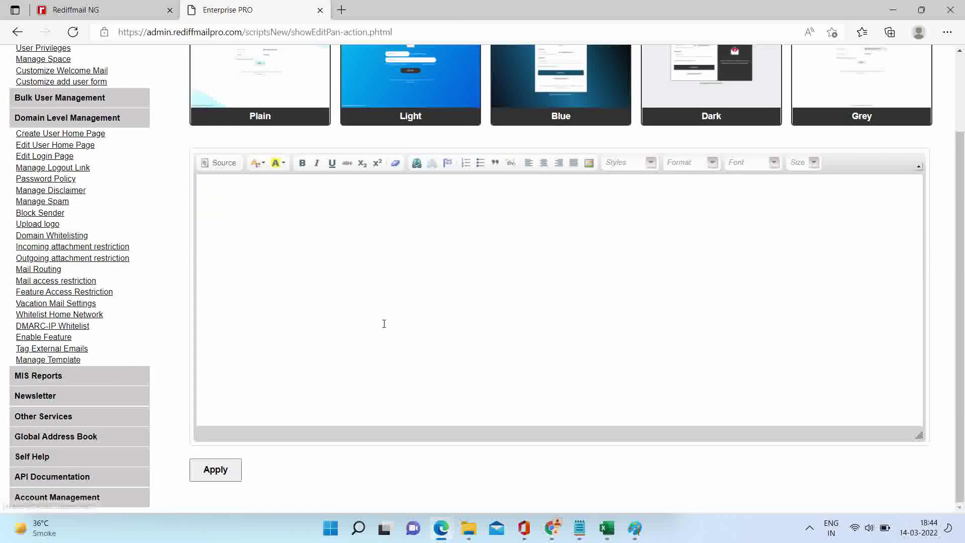
{"action": "scroll", "coordinate": [389, 328], "scroll_direction": "up", "scroll_amount": 2}
Check the new header logo on the mail.cshelpindia.in login page in a new tab
{"action": "left_click", "coordinate": [341, 10]}
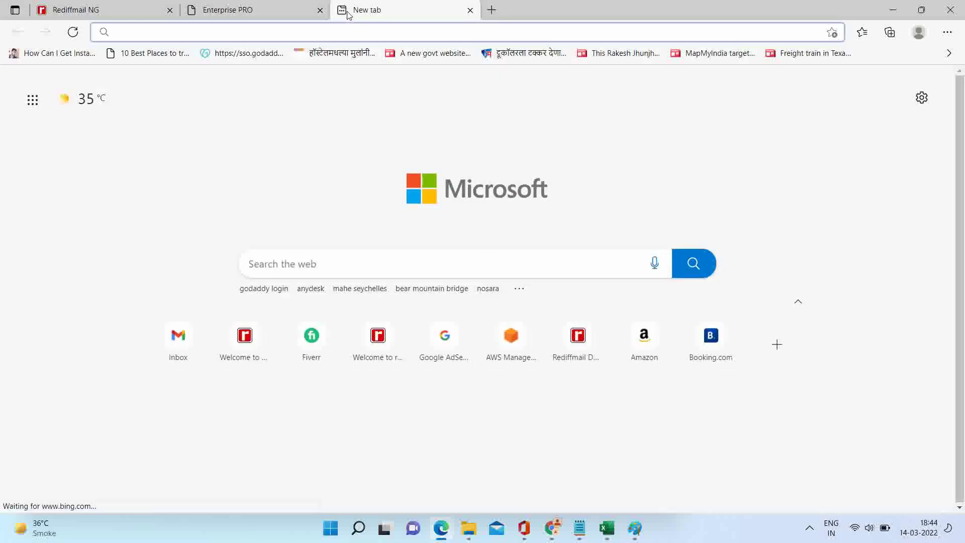
{"action": "type", "text": "mail.cshelpindia.in"}
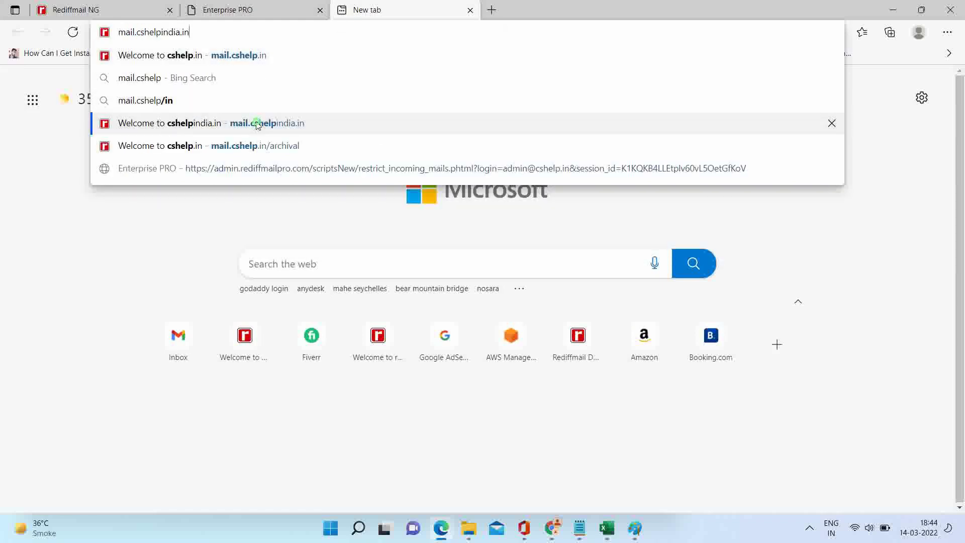
{"action": "left_click", "coordinate": [264, 123]}
{"action": "left_click_drag", "start_coordinate": [373, 65], "coordinate": [558, 67]}
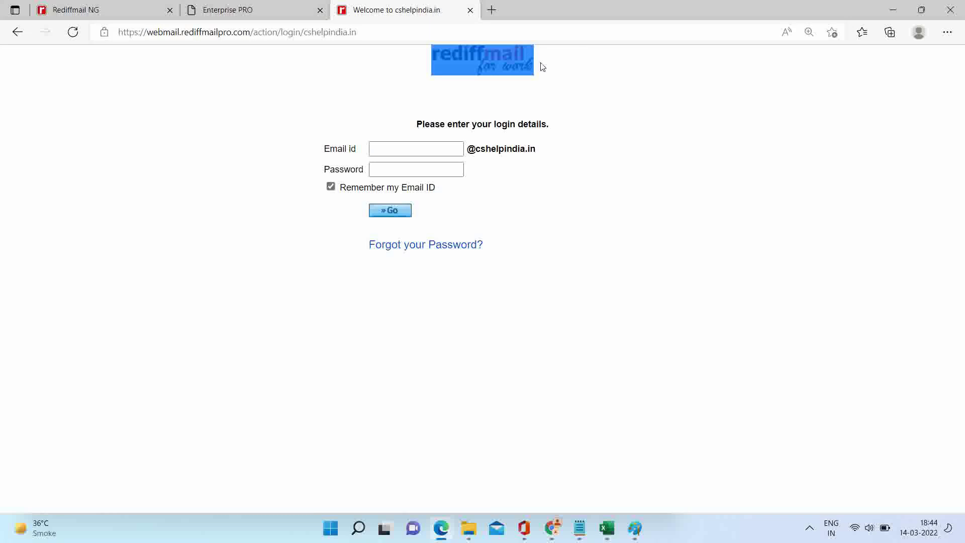
{"action": "left_click", "coordinate": [590, 119]}
Back in Enterprise PRO, select Footer in the Structure tab and open its editor
{"action": "left_click", "coordinate": [227, 10]}
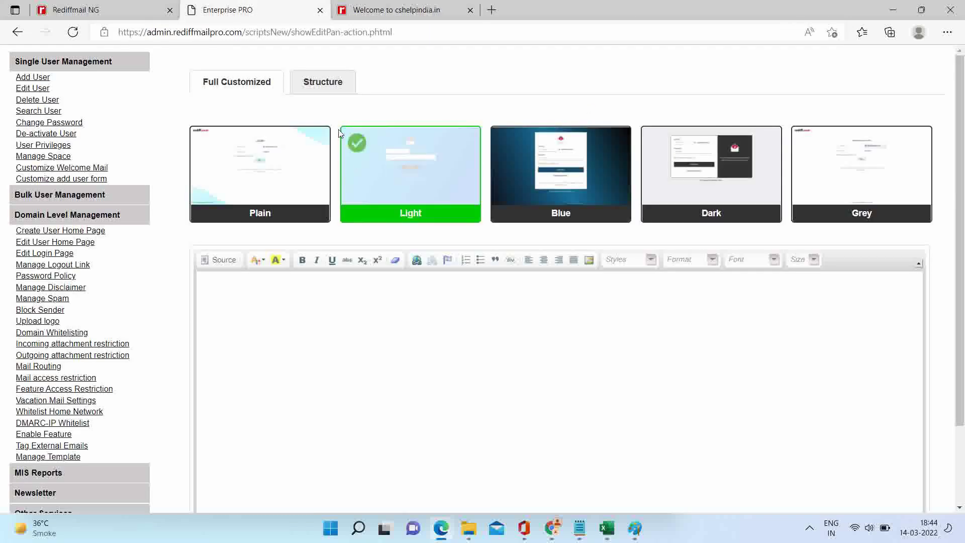
{"action": "left_click", "coordinate": [325, 81]}
{"action": "scroll", "coordinate": [360, 222], "scroll_direction": "down", "scroll_amount": 3}
{"action": "left_click", "coordinate": [196, 271]}
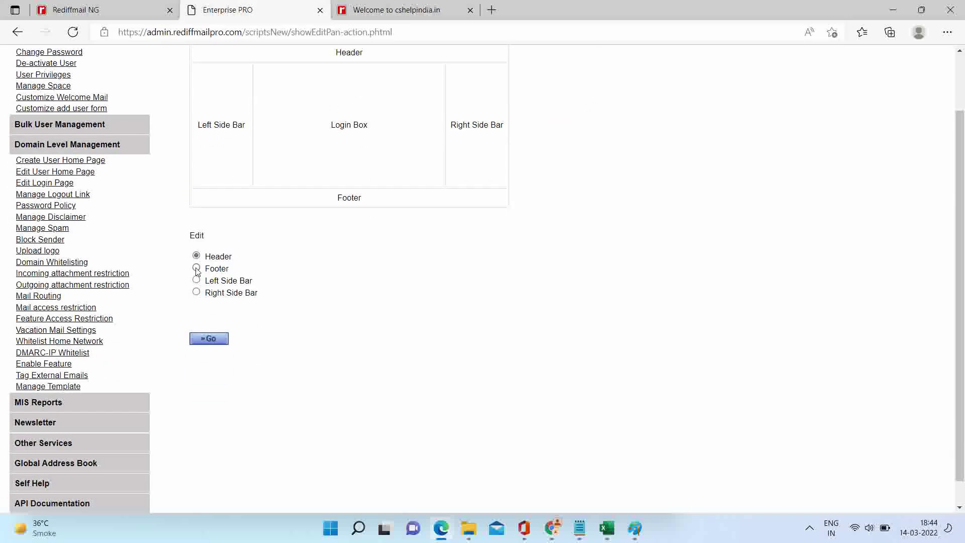
{"action": "left_click", "coordinate": [211, 340]}
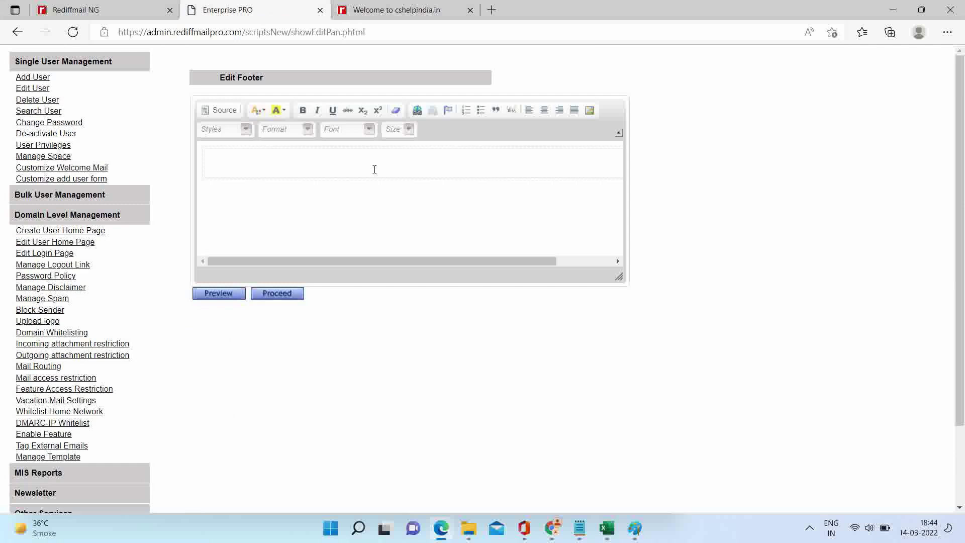
Replace the footer content with centred, bold 'Welcome to CShelp India' text
{"action": "left_click", "coordinate": [352, 197]}
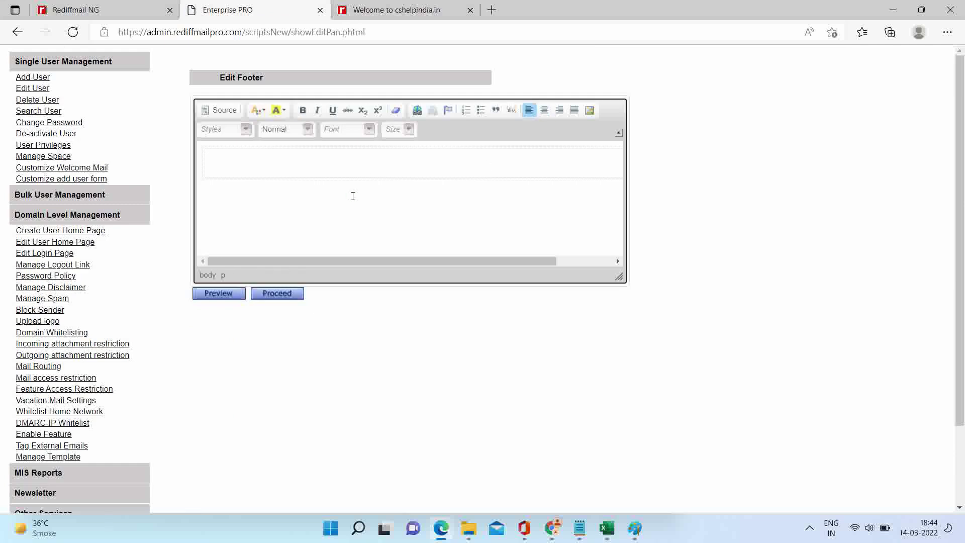
{"action": "key", "text": "ctrl+a"}
{"action": "key", "text": "Delete"}
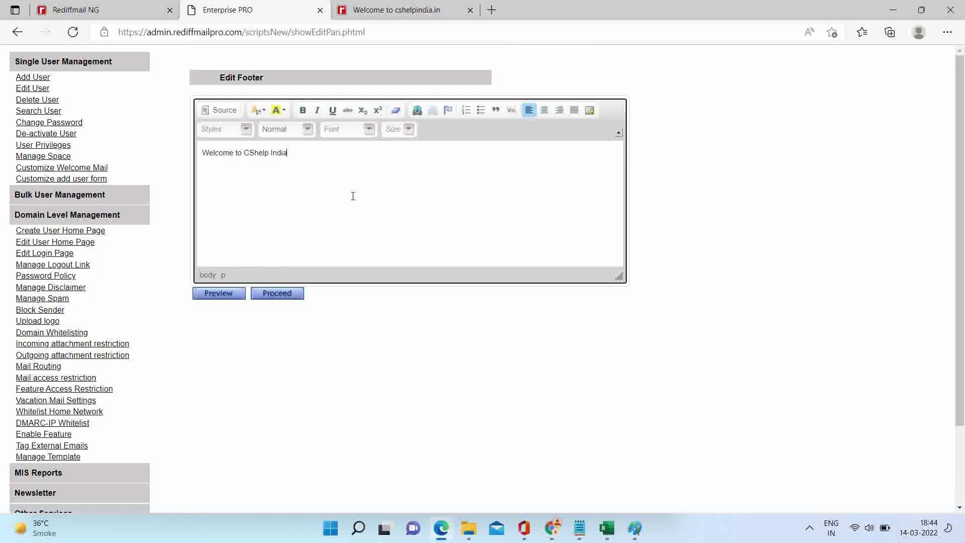
{"action": "left_click", "coordinate": [544, 111]}
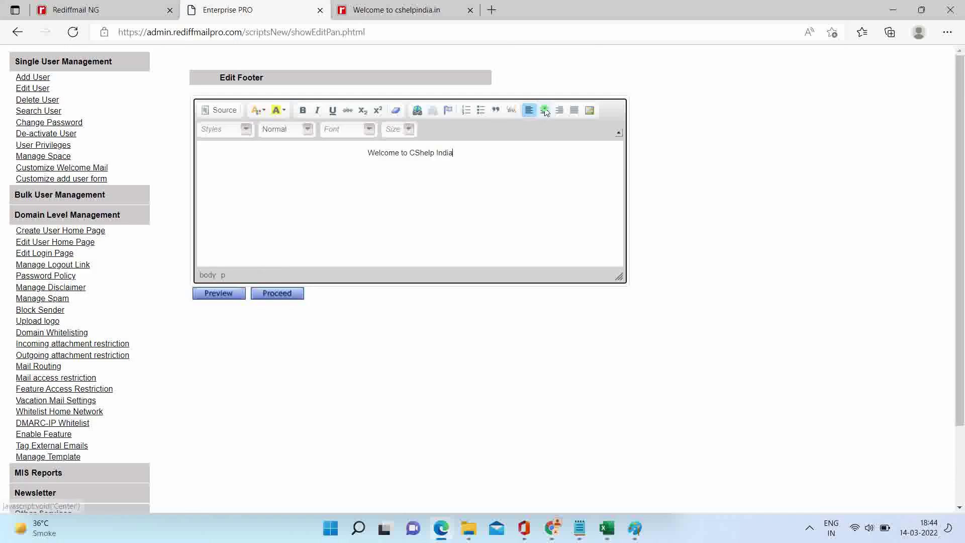
{"action": "triple_click", "coordinate": [428, 153]}
{"action": "left_click", "coordinate": [302, 111]}
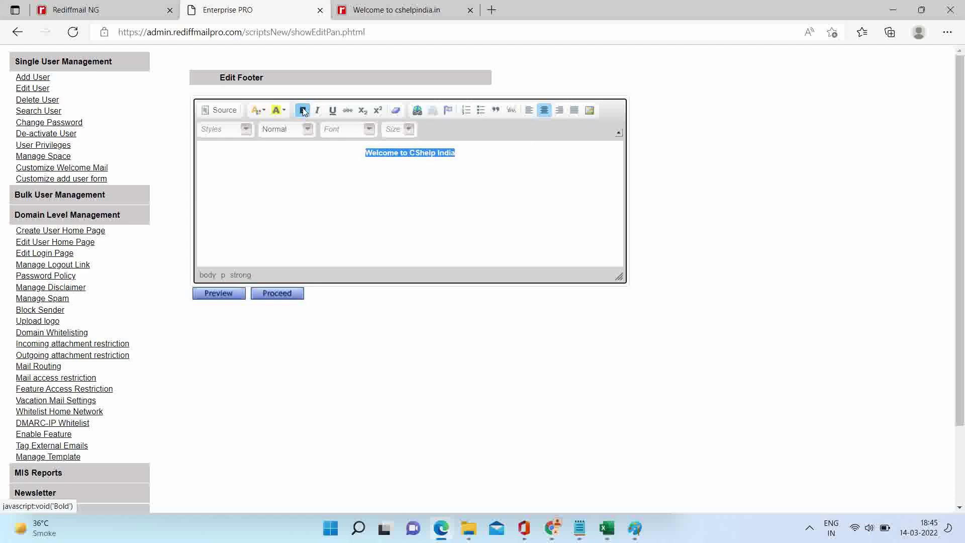
Give the footer text a red background and white colour, then save it
{"action": "left_click", "coordinate": [277, 110]}
{"action": "left_click", "coordinate": [277, 159]}
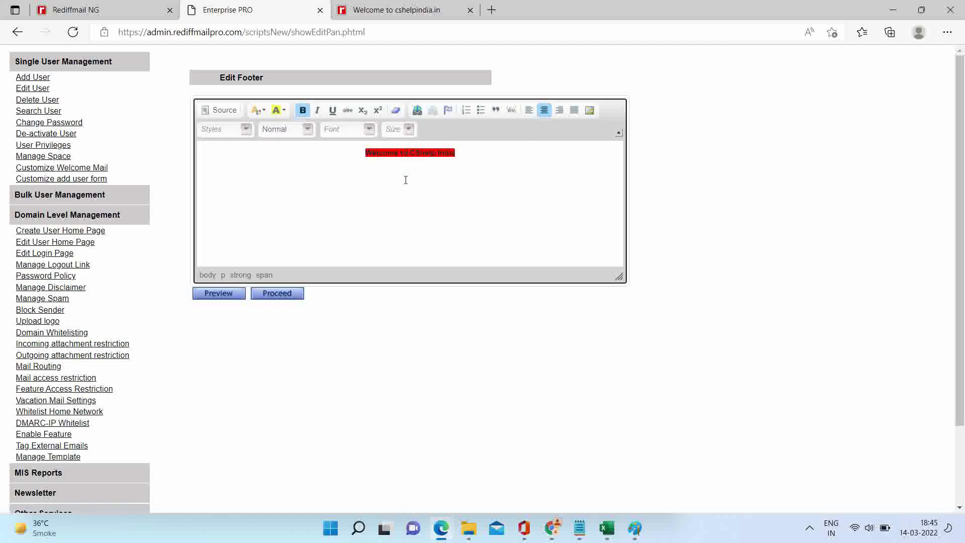
{"action": "left_click", "coordinate": [258, 110]}
{"action": "left_click", "coordinate": [259, 179]}
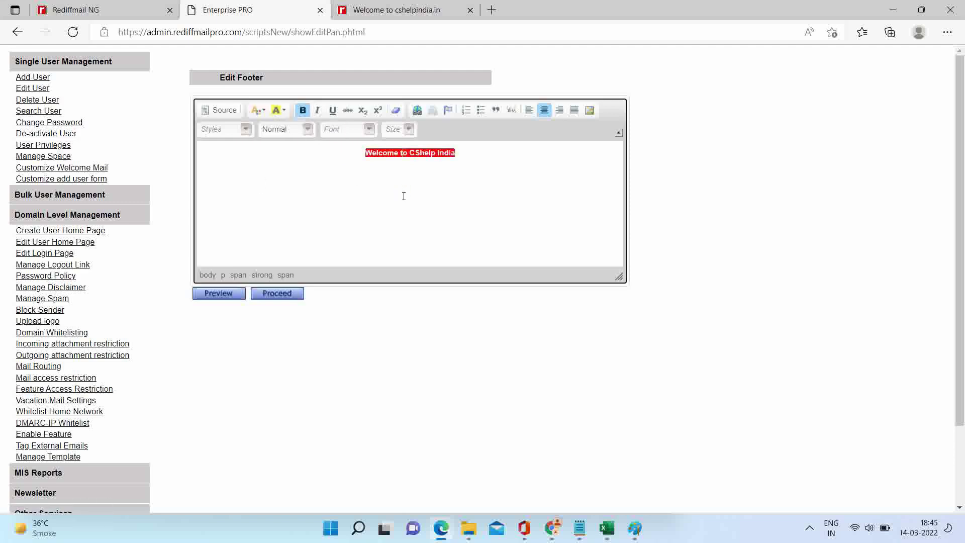
{"action": "left_click", "coordinate": [287, 292]}
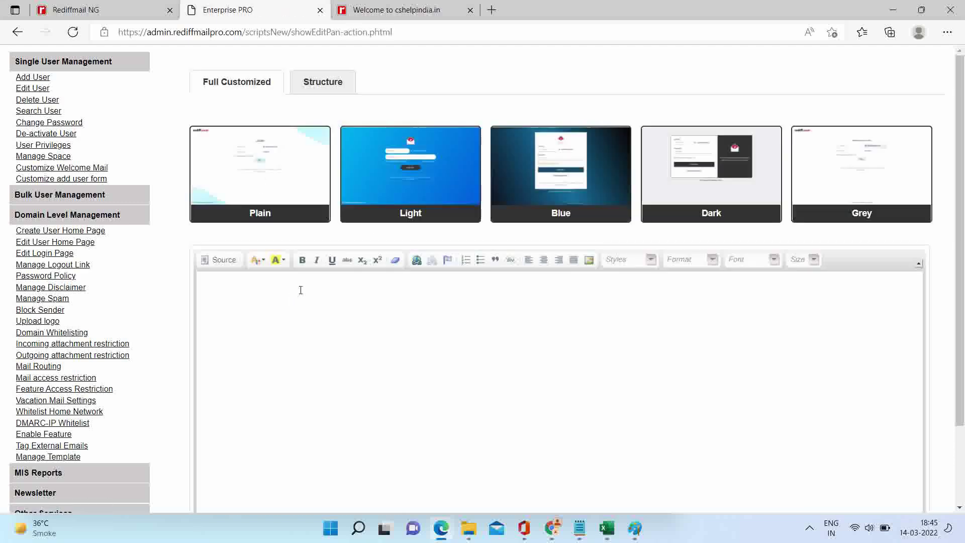
Reload the login page tab and highlight the new 'Welcome to CShelp India' footer
{"action": "left_click", "coordinate": [390, 9]}
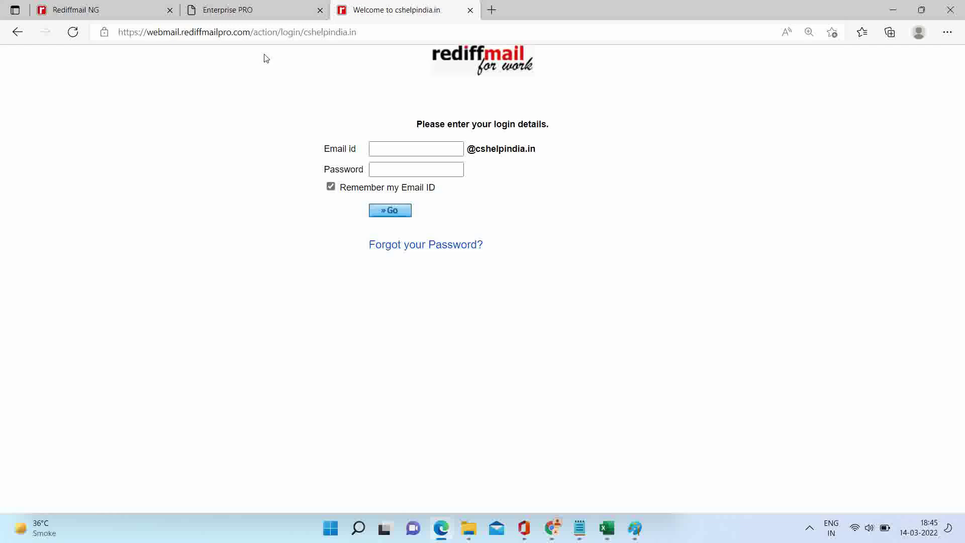
{"action": "left_click", "coordinate": [72, 31]}
{"action": "left_click_drag", "start_coordinate": [423, 303], "coordinate": [558, 311]}
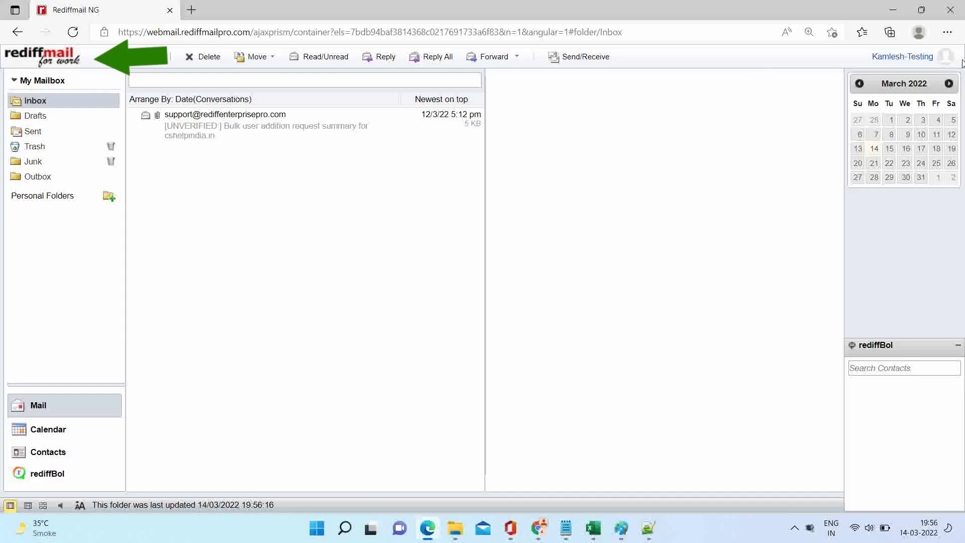
Open Admin from the inbox account menu and go to Domain Level Management > Upload logo
{"action": "left_click", "coordinate": [946, 59]}
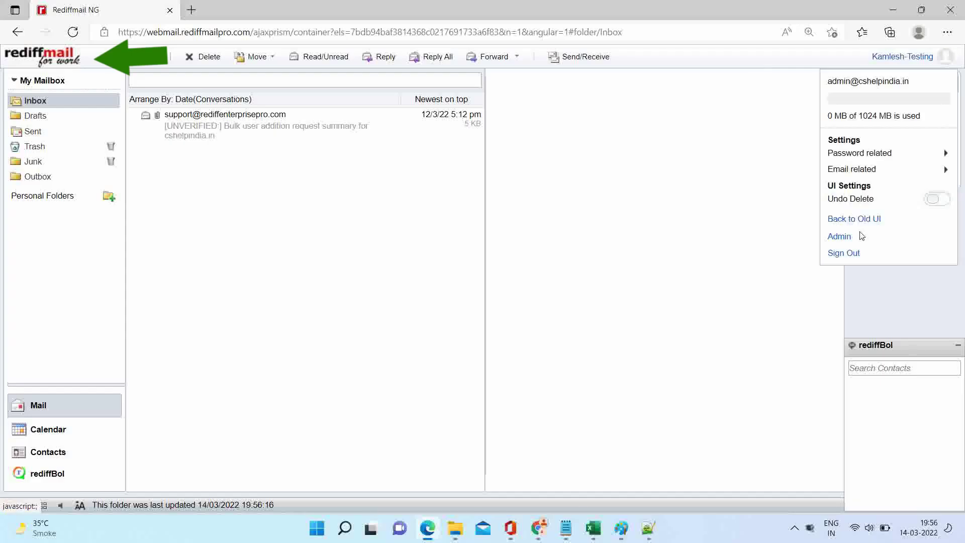
{"action": "left_click", "coordinate": [839, 236]}
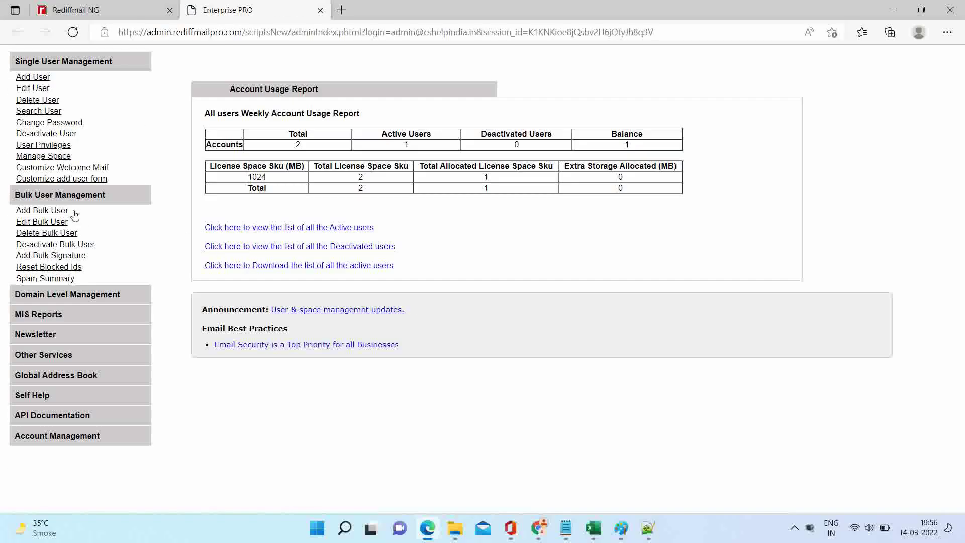
{"action": "left_click", "coordinate": [63, 295]}
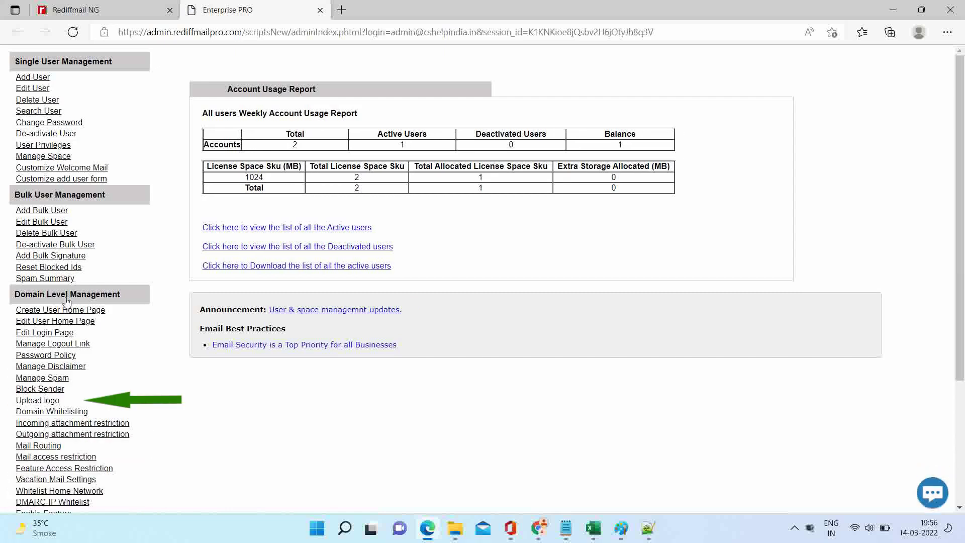
{"action": "left_click", "coordinate": [38, 400]}
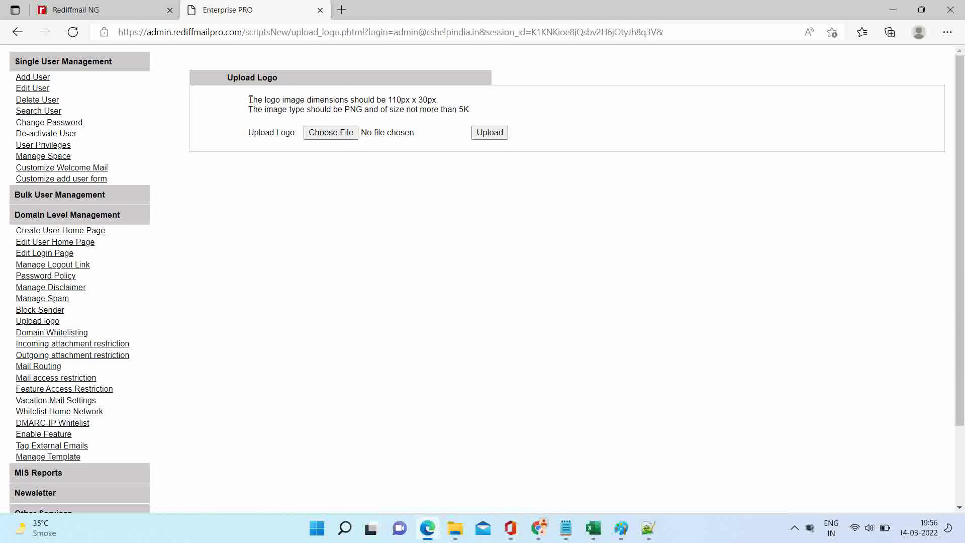
Highlight the logo requirements: PNG type, 110×30 px dimensions, 5K size limit
{"action": "left_click_drag", "start_coordinate": [248, 100], "coordinate": [476, 114]}
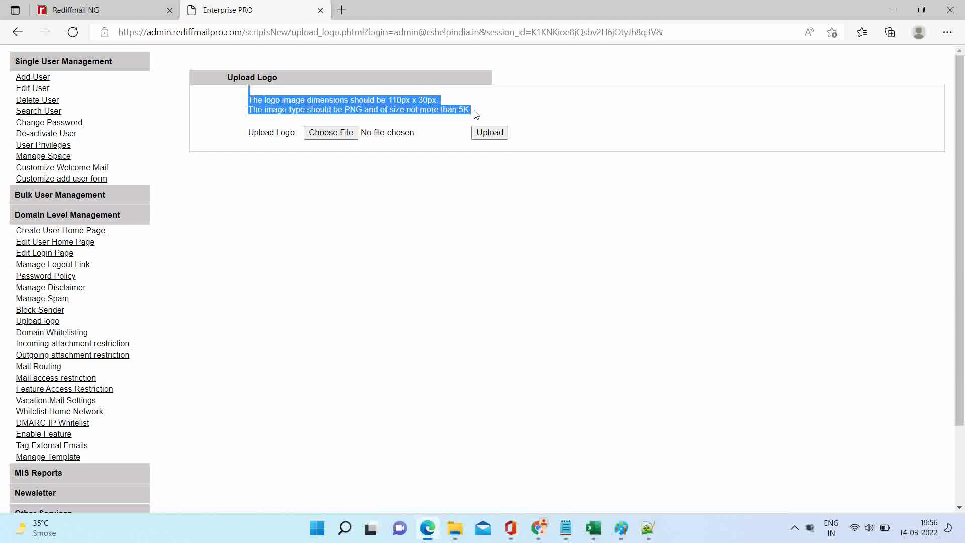
{"action": "left_click", "coordinate": [386, 99]}
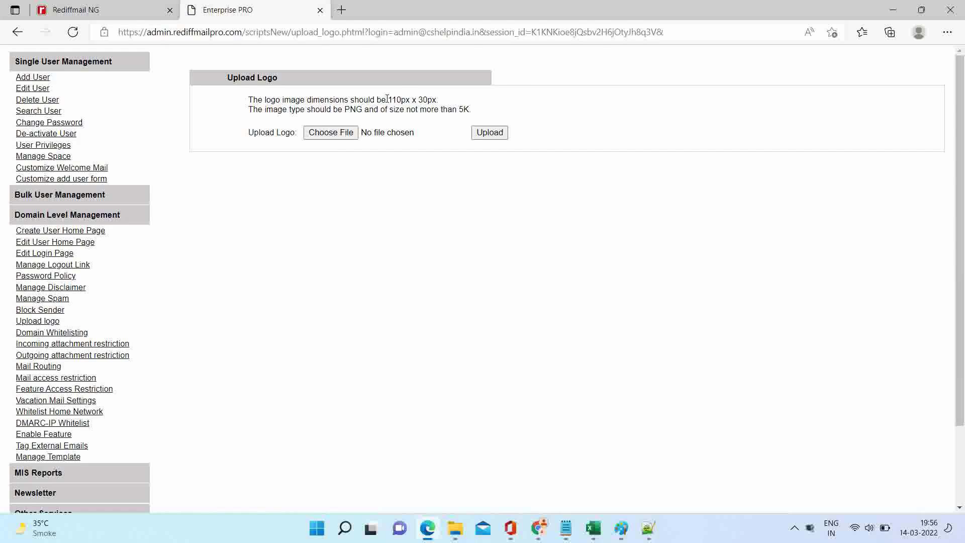
{"action": "left_click_drag", "start_coordinate": [351, 99], "coordinate": [437, 99]}
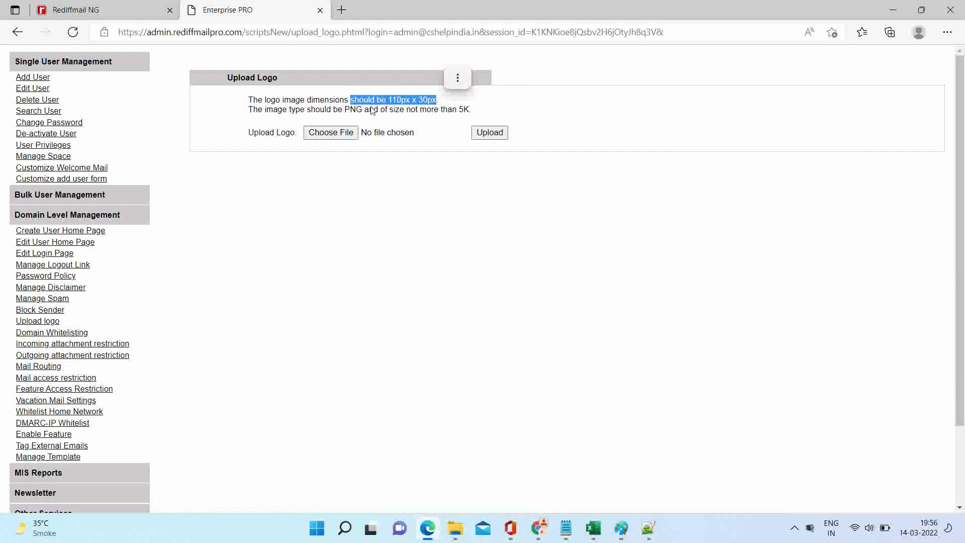
{"action": "double_click", "coordinate": [349, 110]}
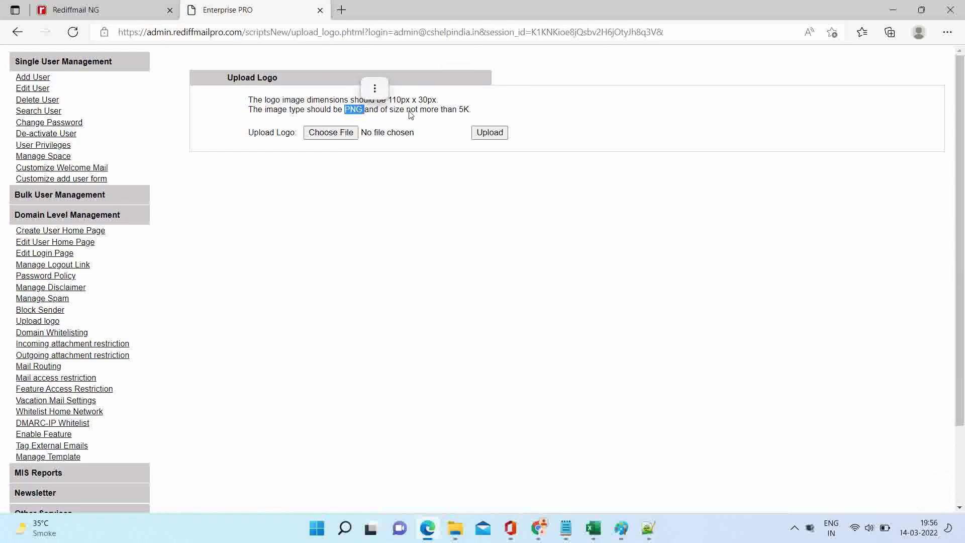
{"action": "left_click_drag", "start_coordinate": [390, 109], "coordinate": [471, 110]}
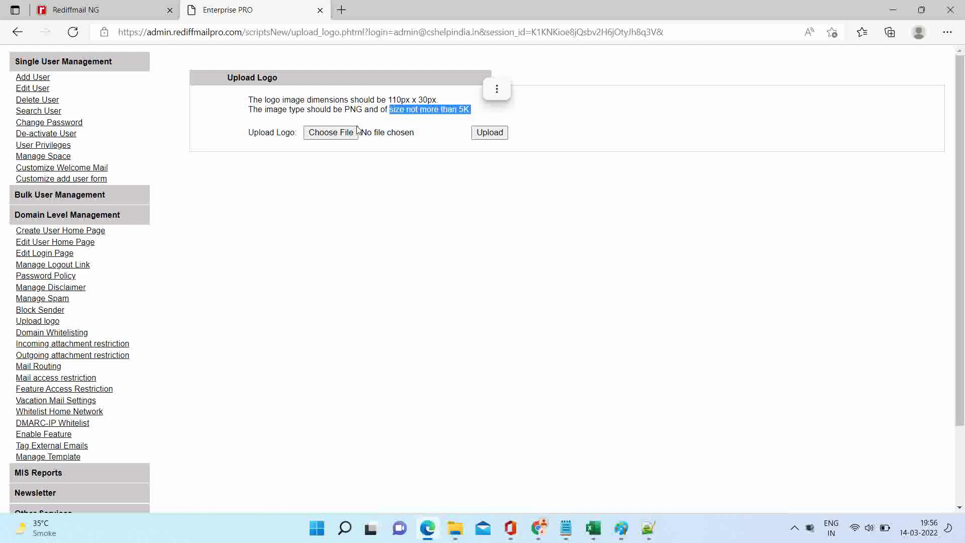
Choose Pictures > inner-logo.png and upload it as the domain logo
{"action": "left_click", "coordinate": [339, 132]}
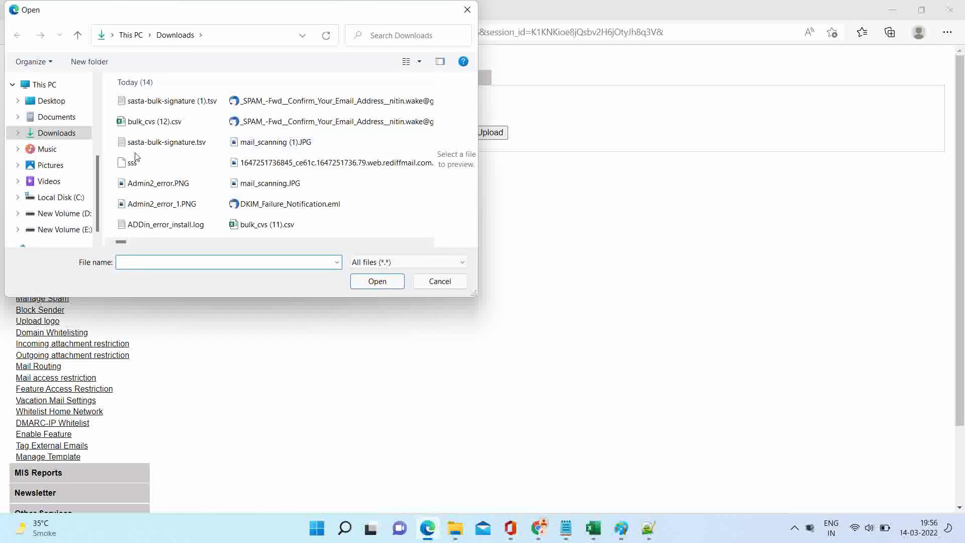
{"action": "left_click", "coordinate": [50, 164]}
{"action": "left_click", "coordinate": [305, 197]}
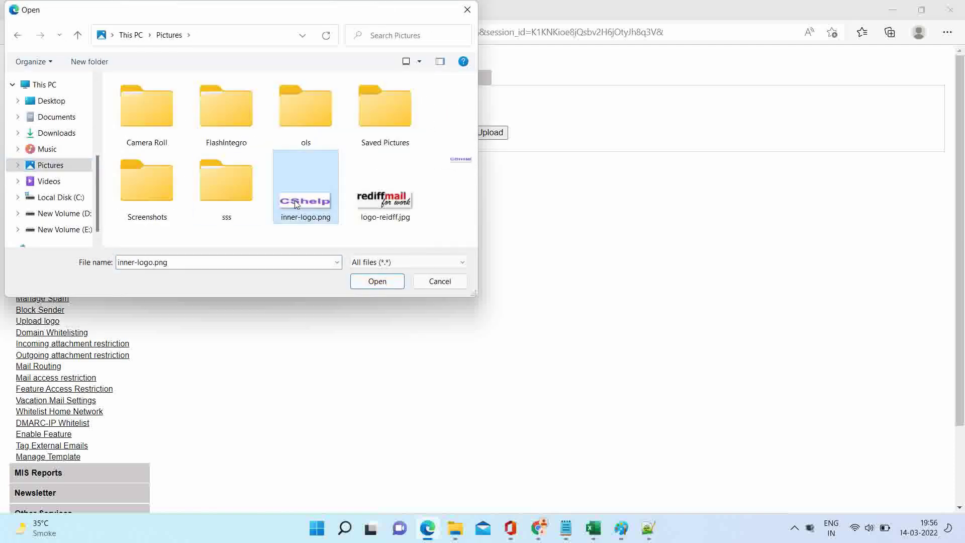
{"action": "left_click", "coordinate": [377, 280]}
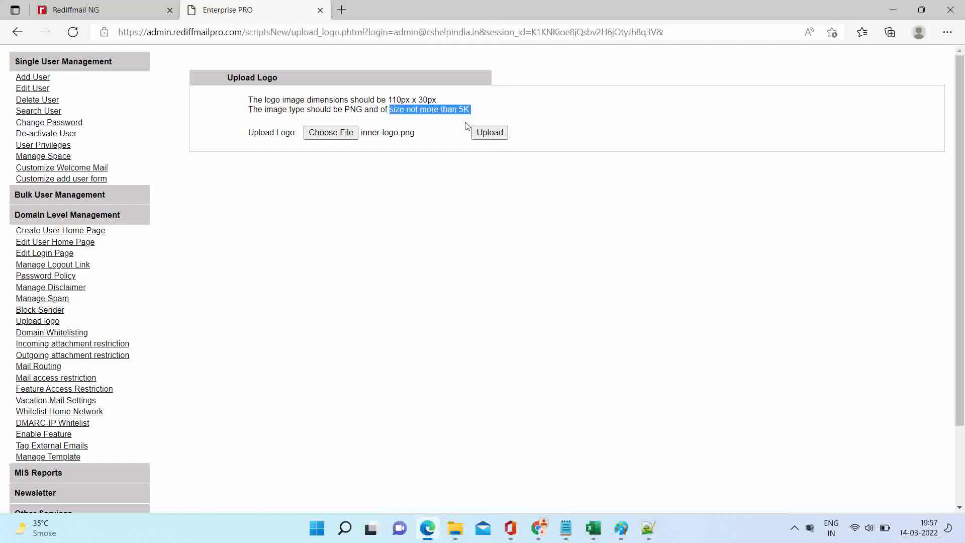
{"action": "left_click", "coordinate": [489, 132]}
{"action": "left_click", "coordinate": [267, 122]}
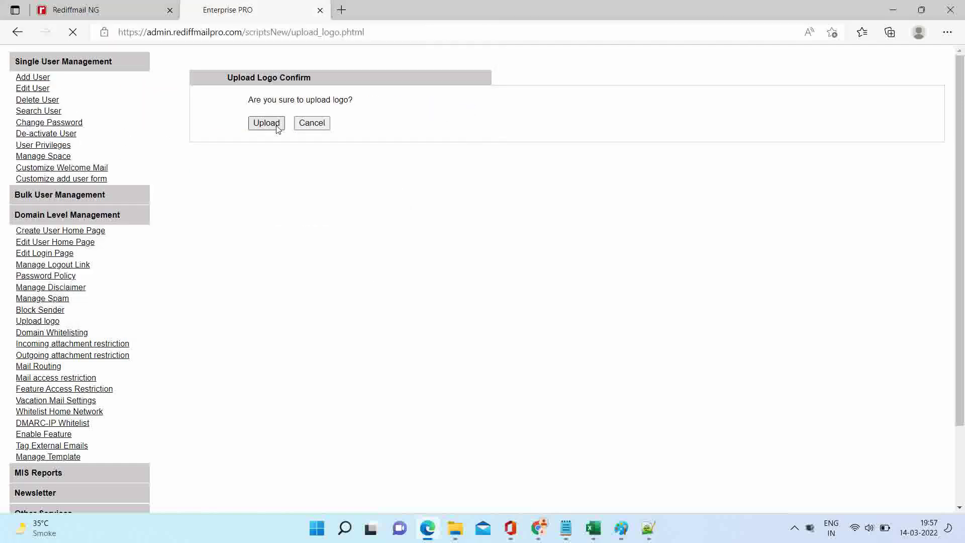
Reload the inbox tab so it shows the new CShelp logo
{"action": "double_click", "coordinate": [265, 75]}
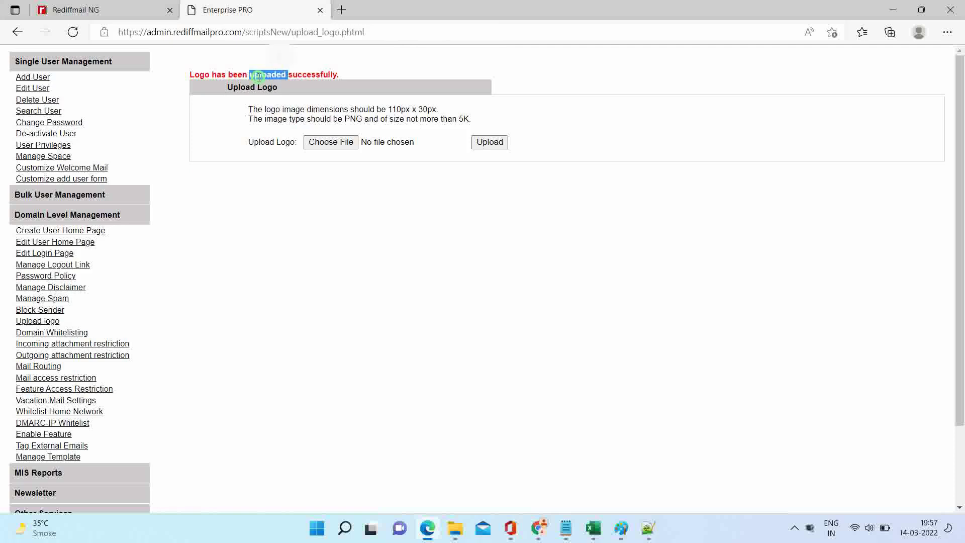
{"action": "left_click", "coordinate": [263, 74]}
{"action": "left_click", "coordinate": [131, 9]}
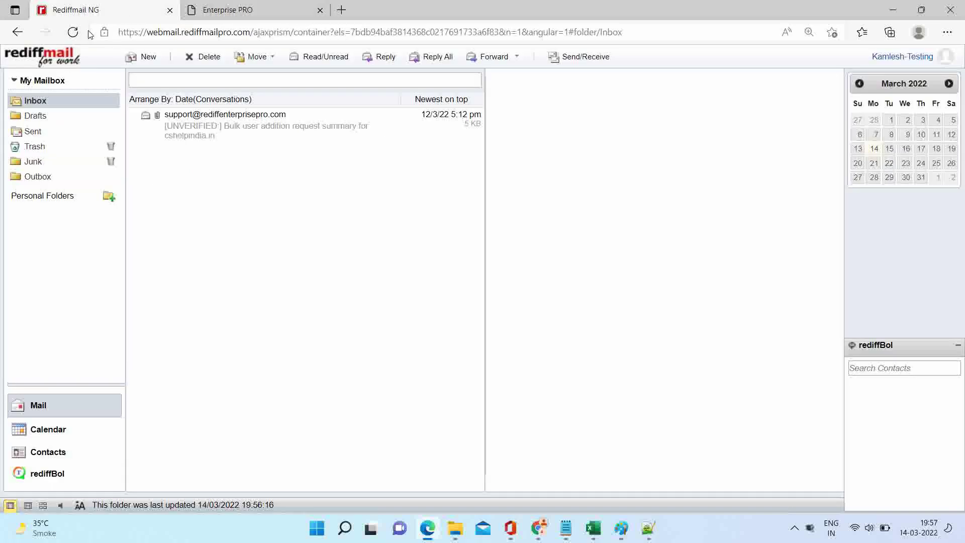
{"action": "left_click", "coordinate": [72, 31]}
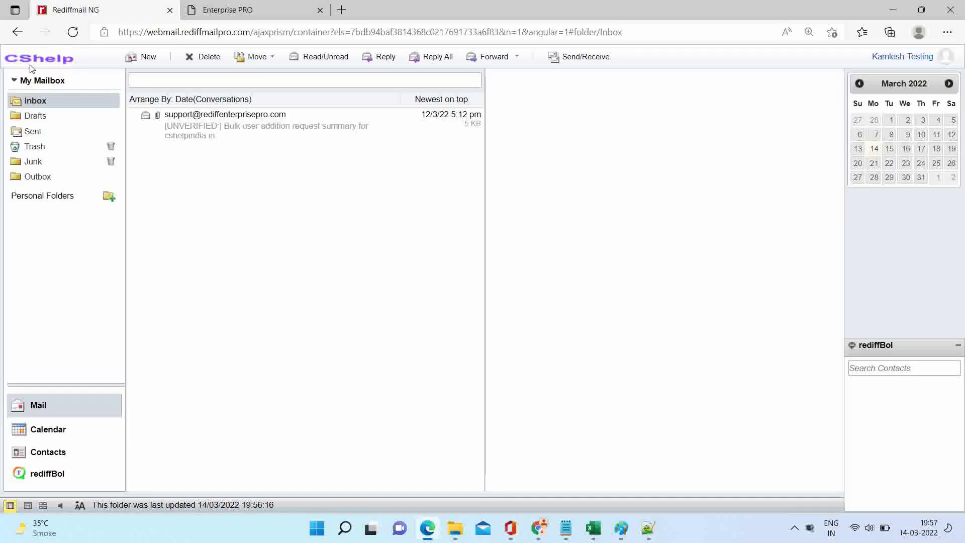